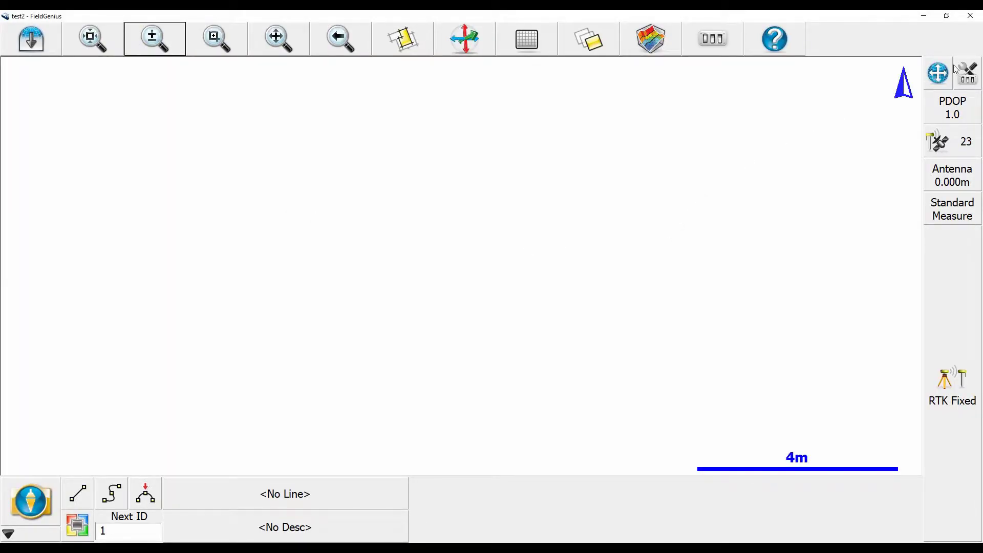
- Start a GNSS measurement at the current position, then cancel it
click(968, 264)
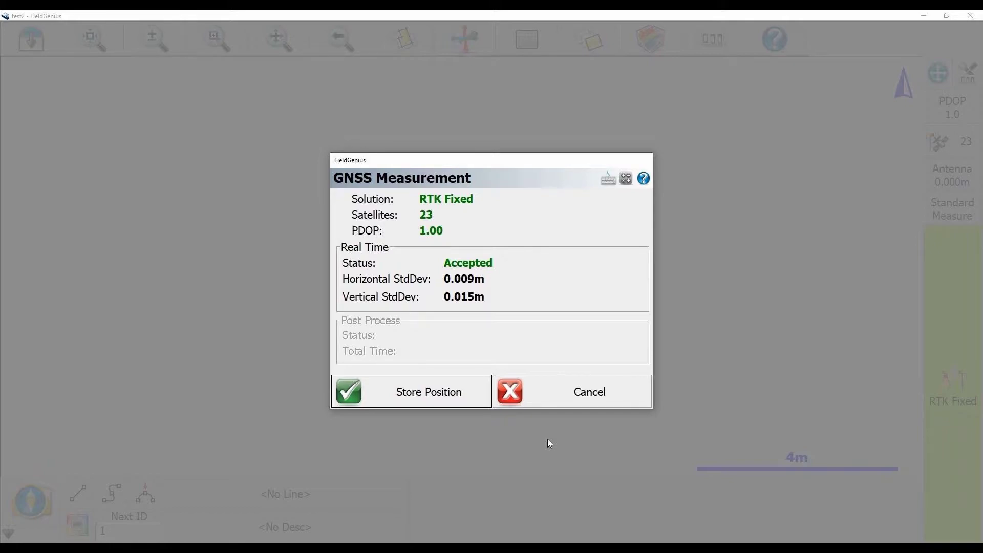
click(547, 395)
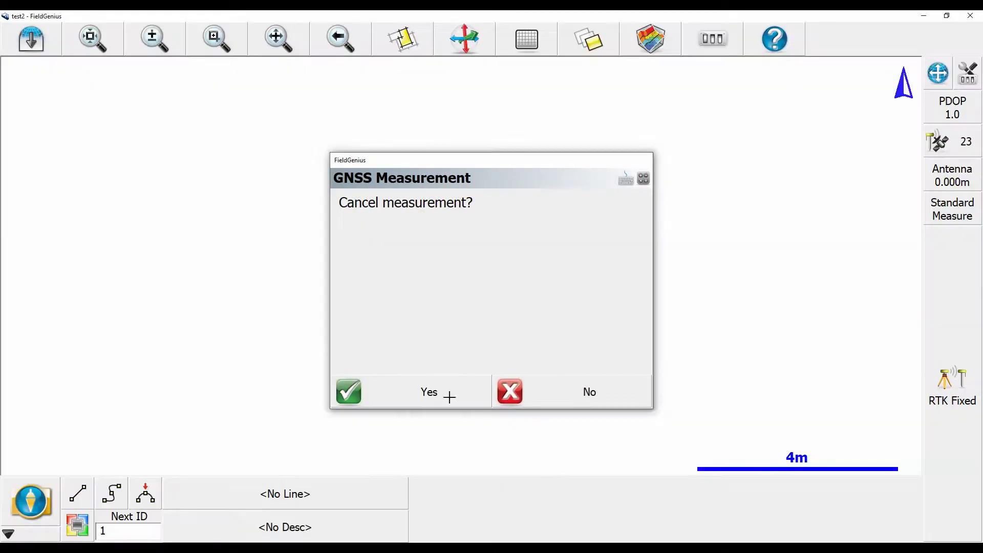
click(449, 397)
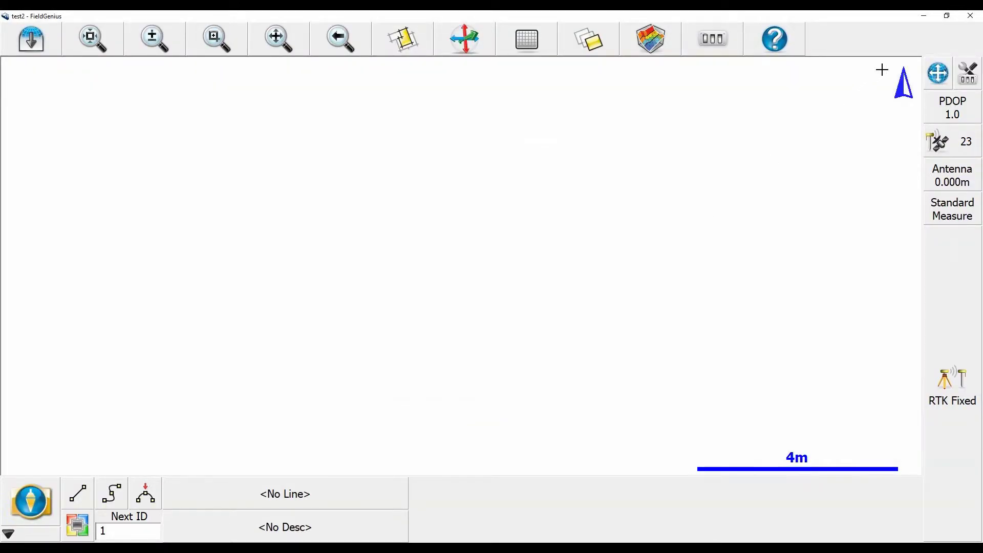
- Open the receiver's GNSS profile to the Tolerance 3 (RTK Fixed) settings
click(968, 79)
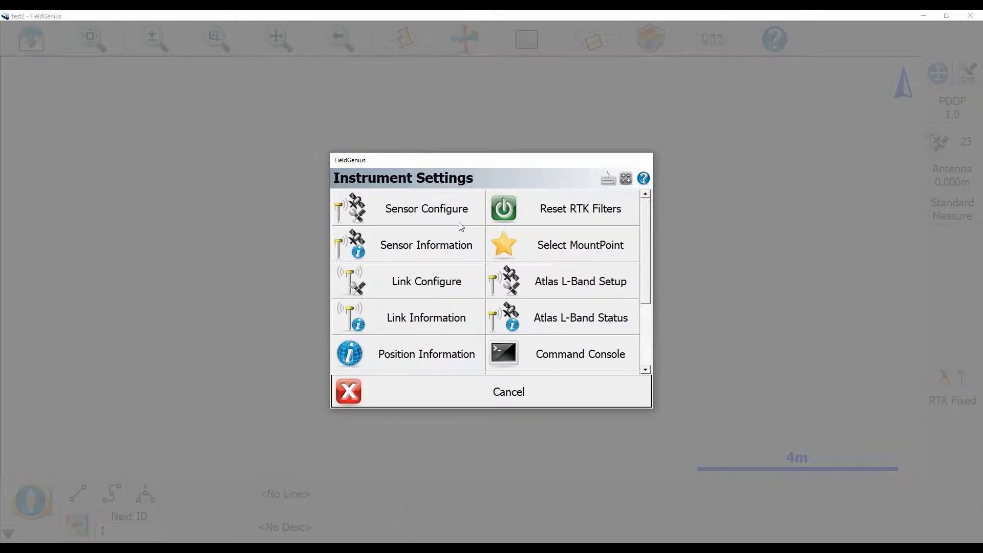
click(454, 222)
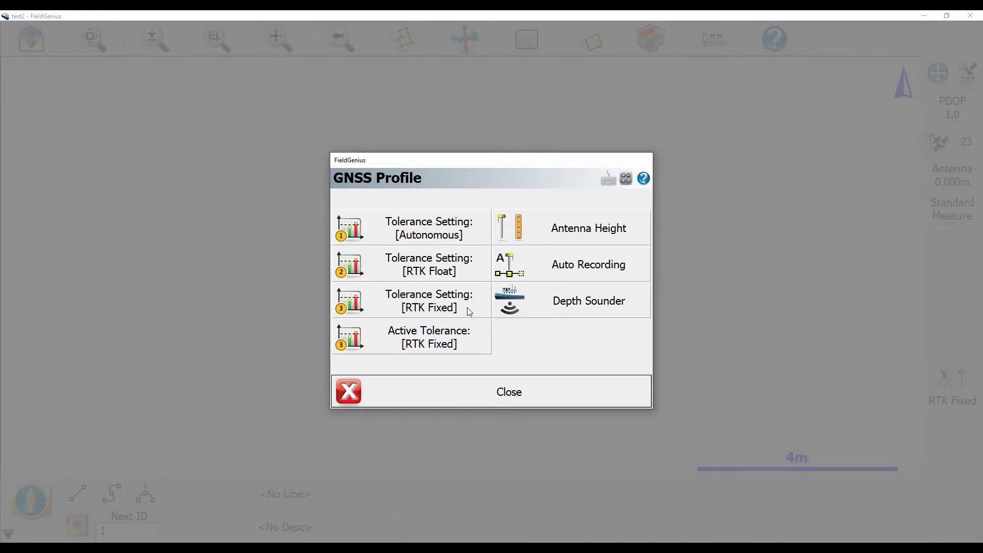
click(469, 310)
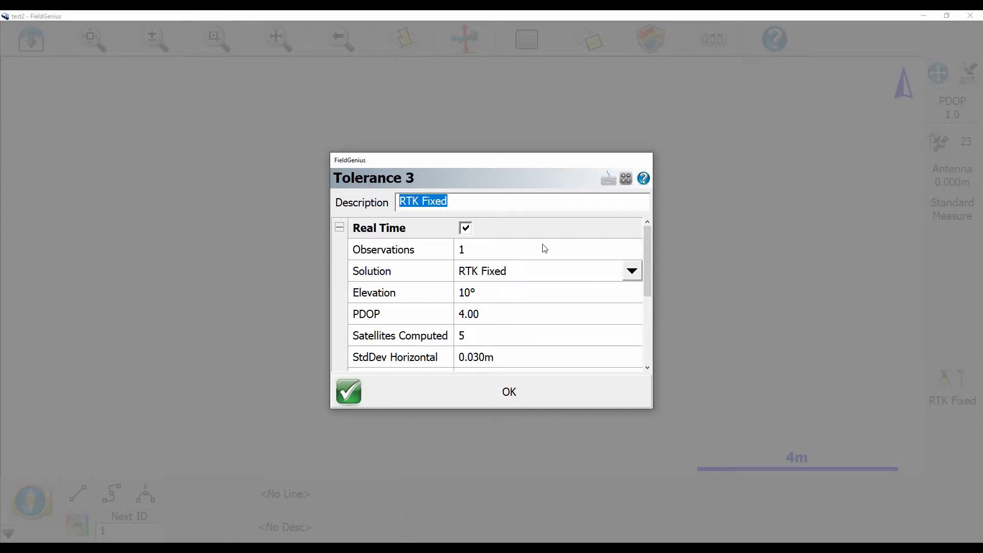
- Enable Auto Skip Meas Stat in the RTK Fixed tolerance and save it
drag(646, 256, 380, 330)
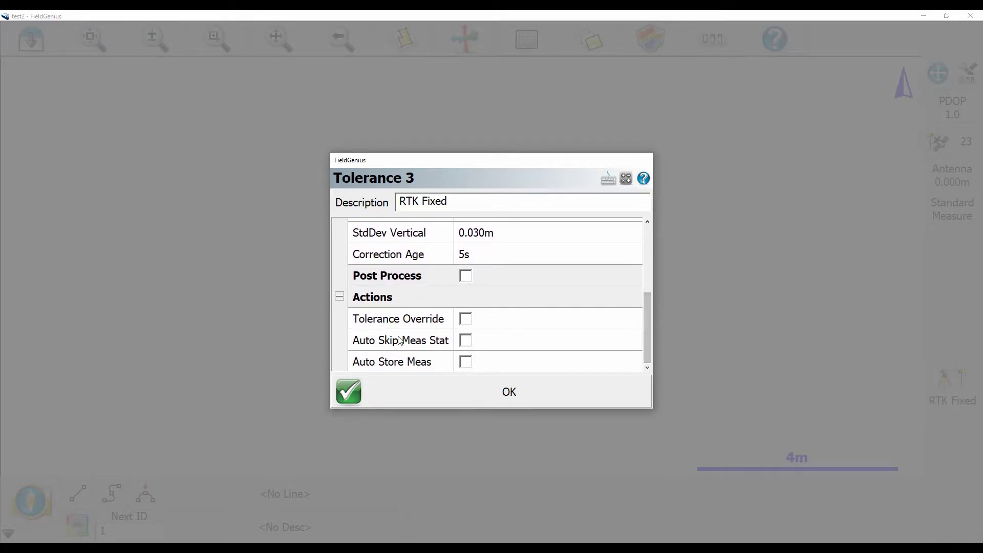
click(466, 340)
click(497, 393)
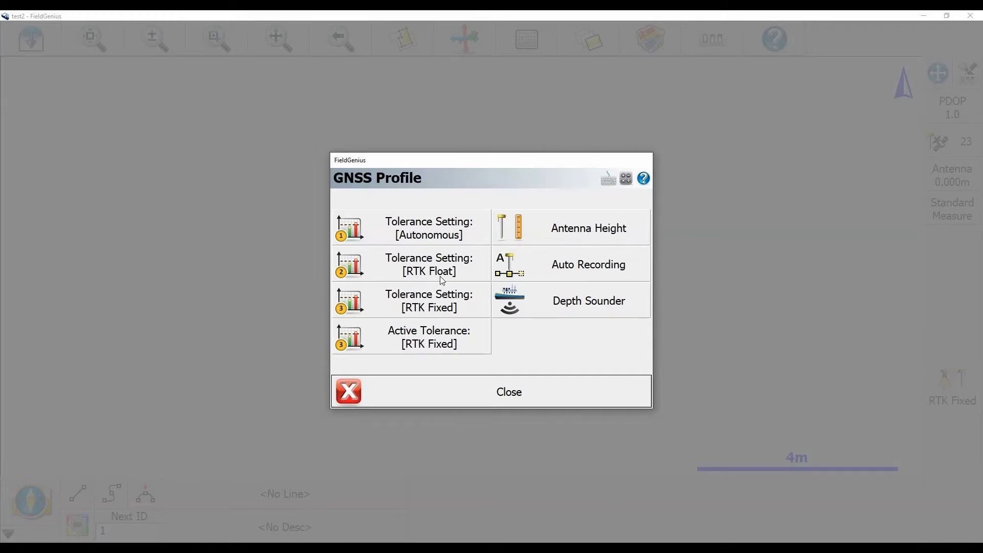
click(442, 280)
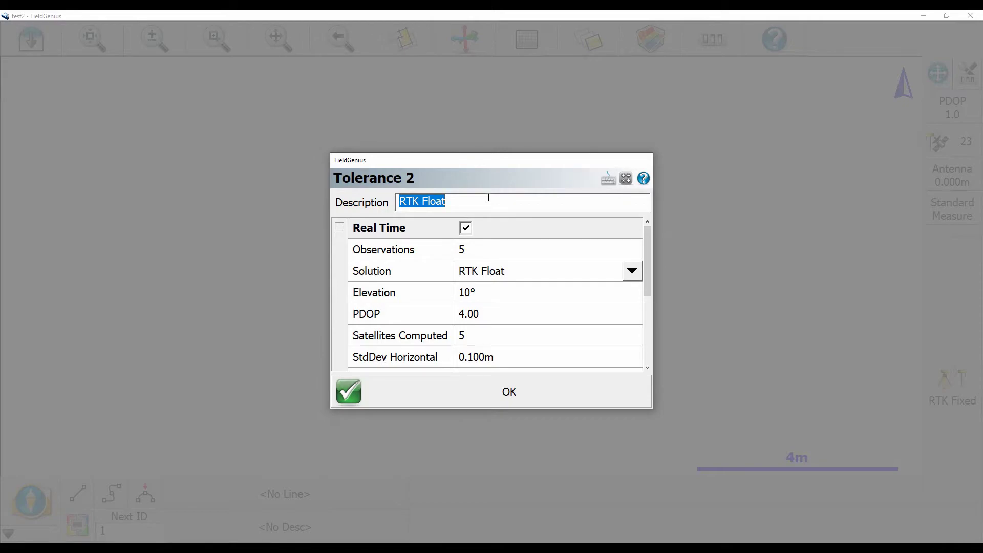
- Rename Tolerance 2 to 'RTK Average' and set its Observations to 15
text(RTK )
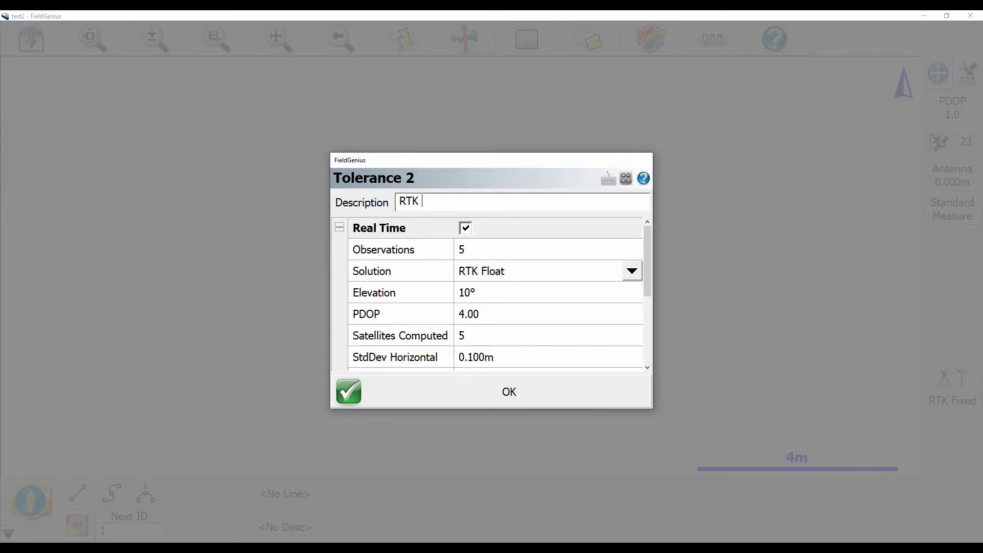
text(Average)
click(493, 250)
text(145)
key(BackSpace)
key(BackSpace)
text(5)
click(631, 273)
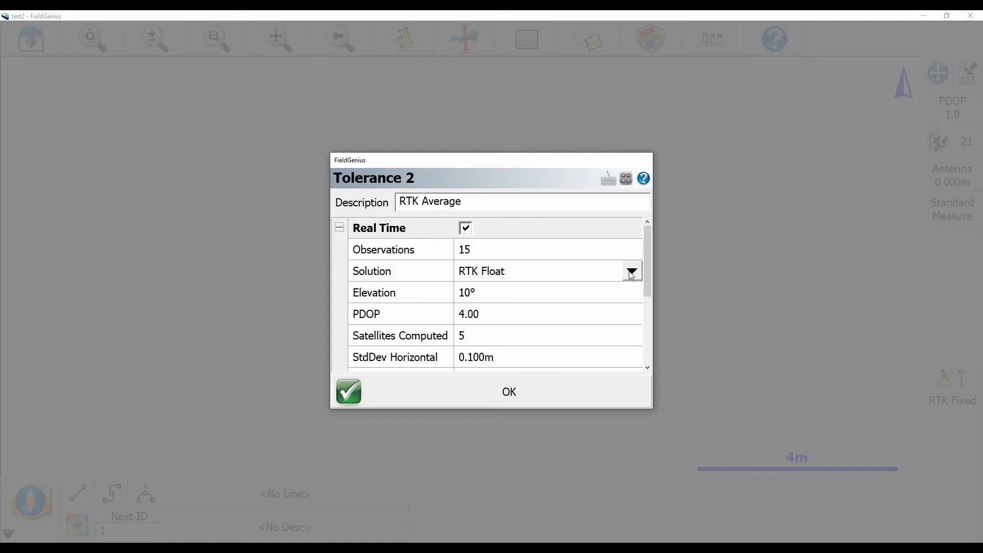
- Set the RTK Average tolerance's required solution to RTK Fixed
click(631, 273)
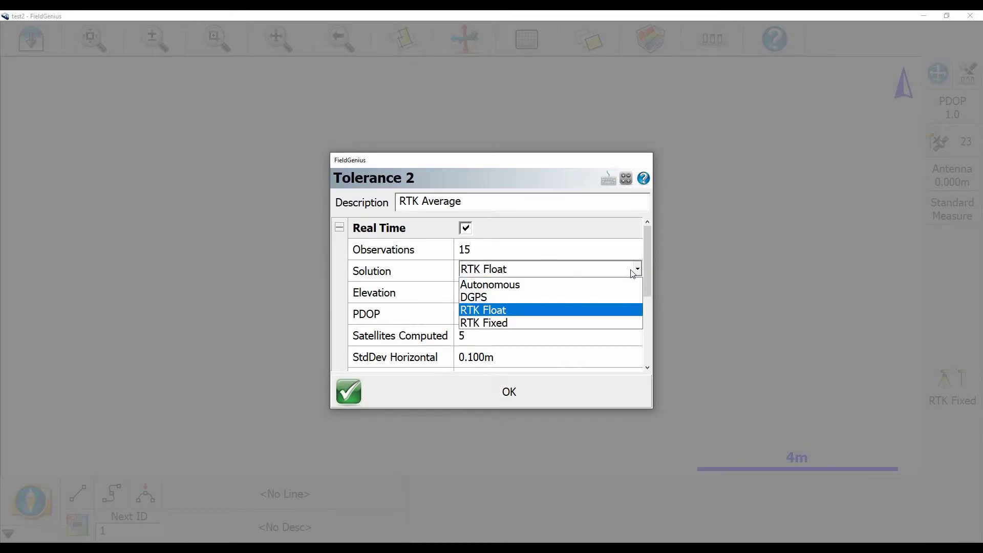
click(512, 320)
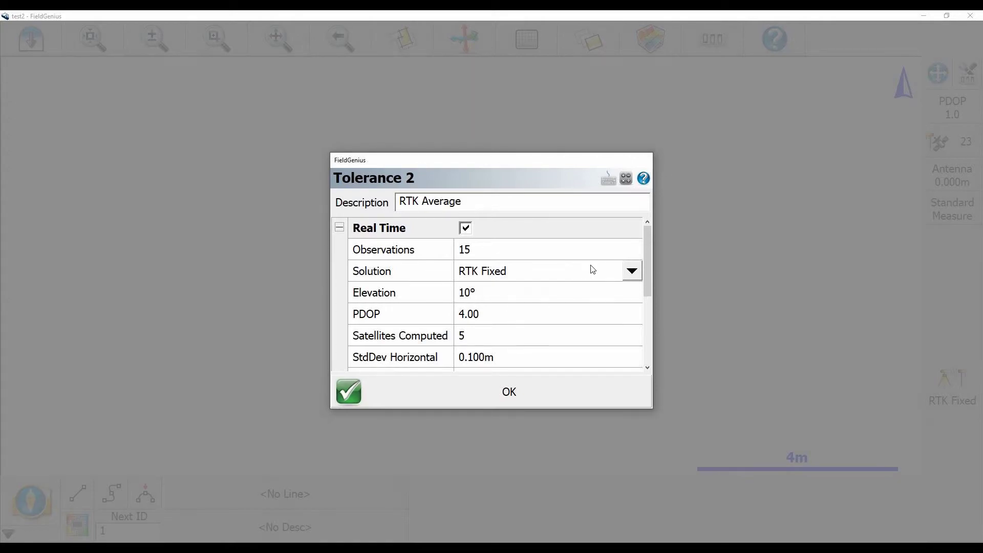
drag(646, 256, 655, 291)
click(535, 287)
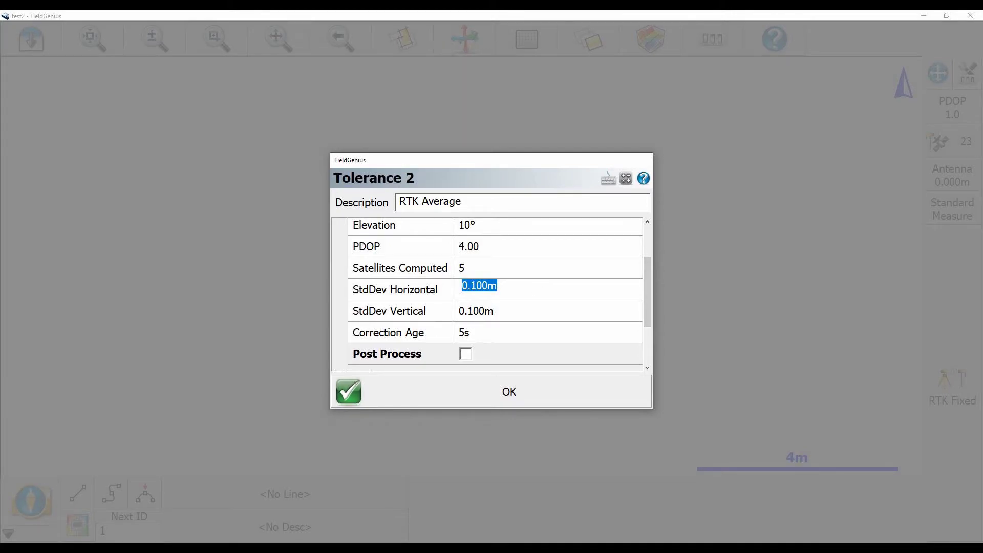
- Enter 0.03 m for horizontal and vertical StdDev, save RTK Average, and close the profile
text(0.03)
key(Tab)
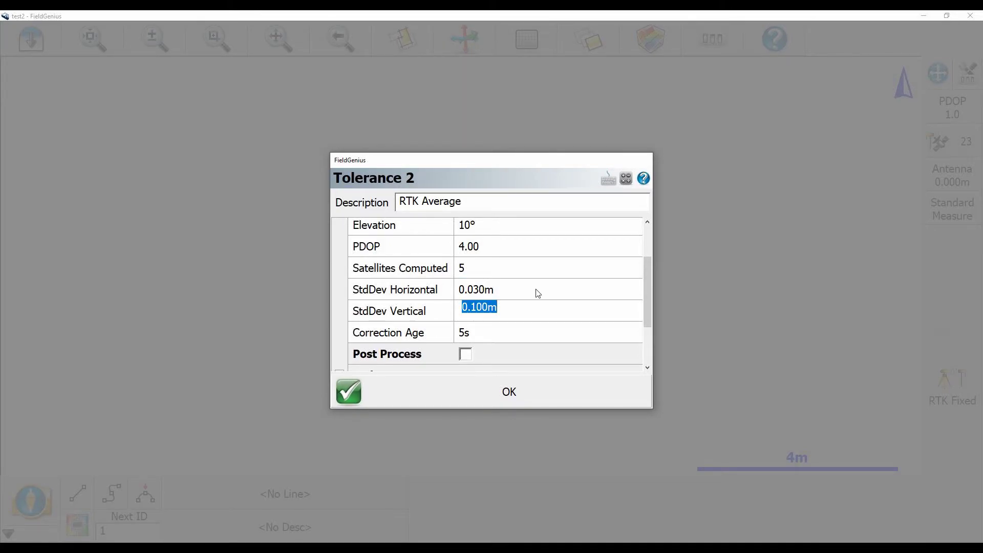
text(0.03)
key(Tab)
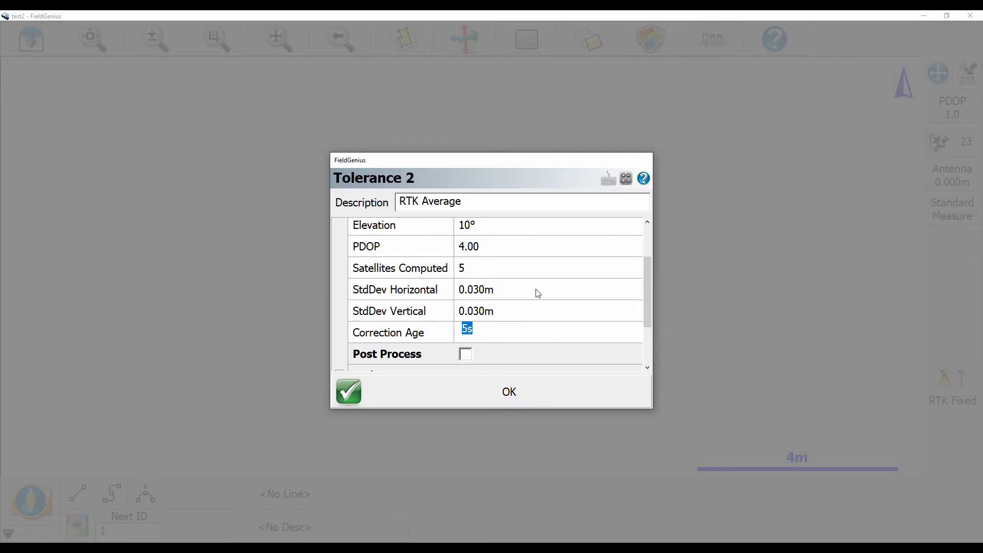
drag(649, 291, 652, 338)
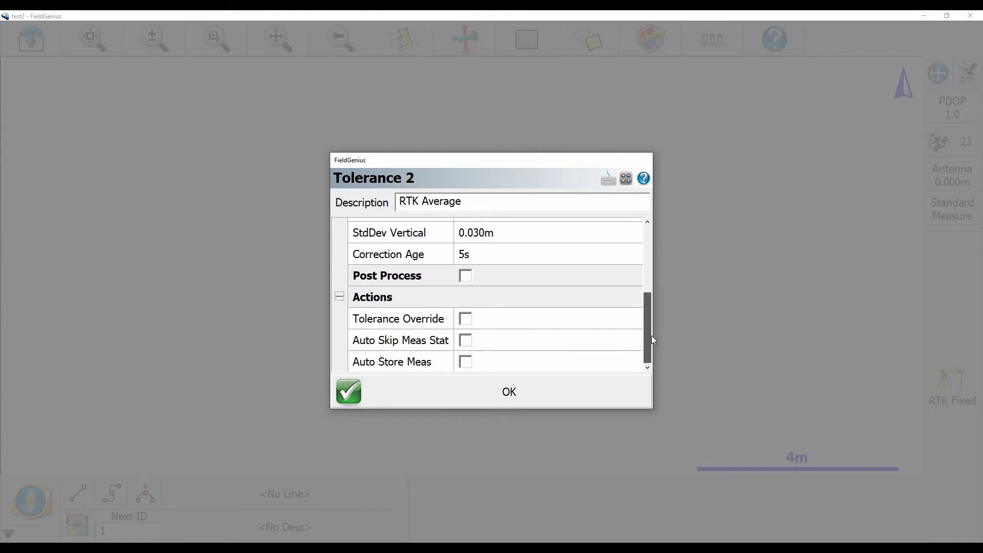
click(527, 392)
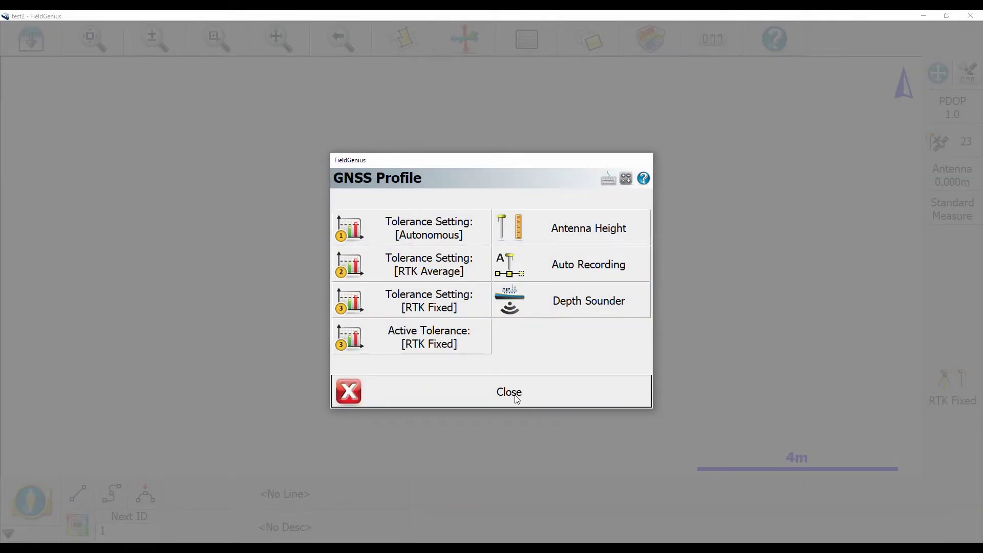
click(516, 399)
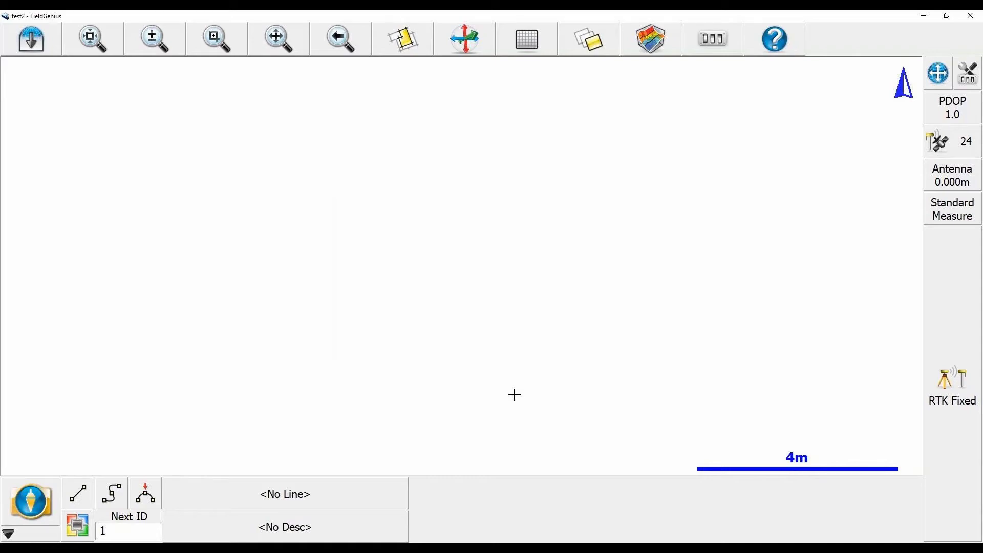
- Measure and auto-store point 1 at the current position under RTK Fixed
click(931, 336)
click(971, 79)
- Switch the active tolerance to RTK Average and start a new measurement
drag(642, 263, 640, 303)
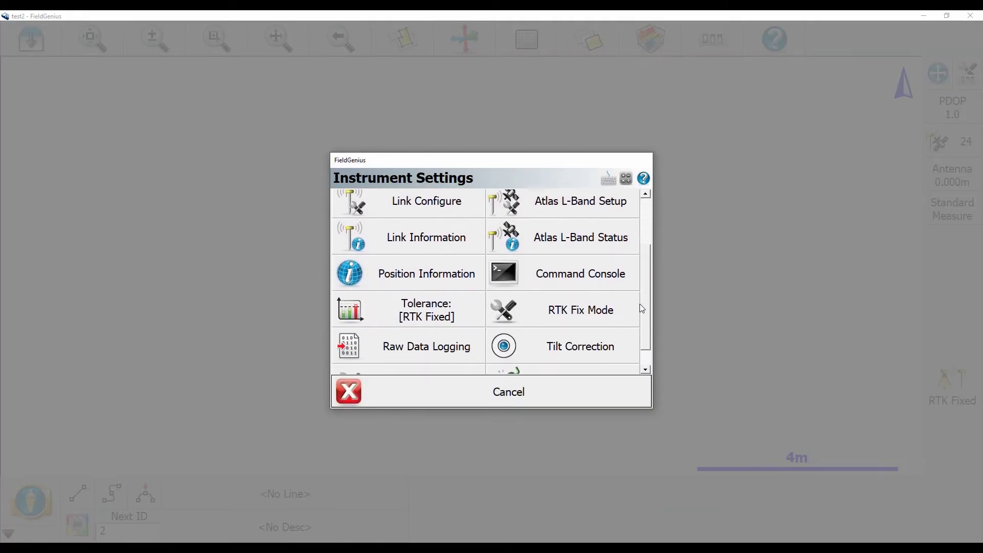
click(457, 321)
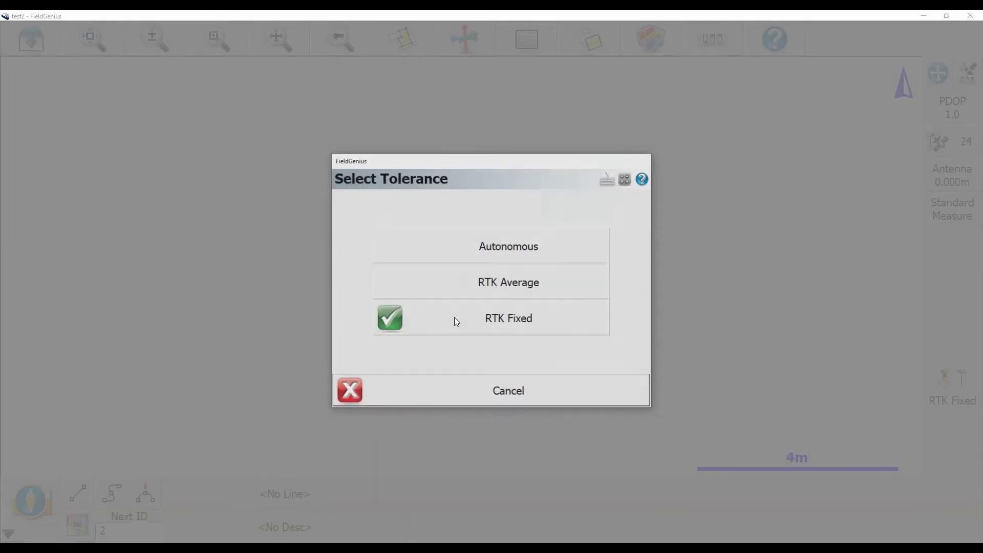
click(522, 289)
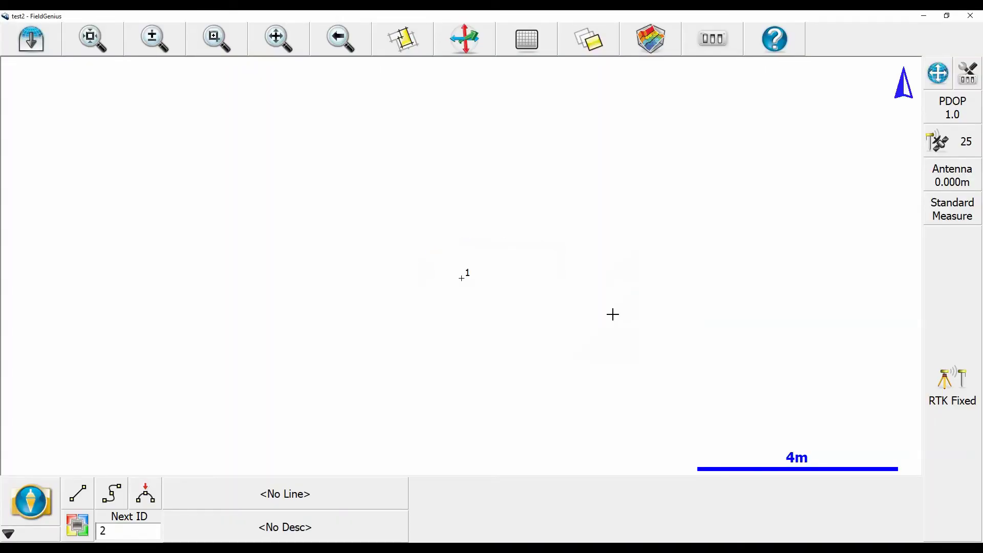
click(927, 347)
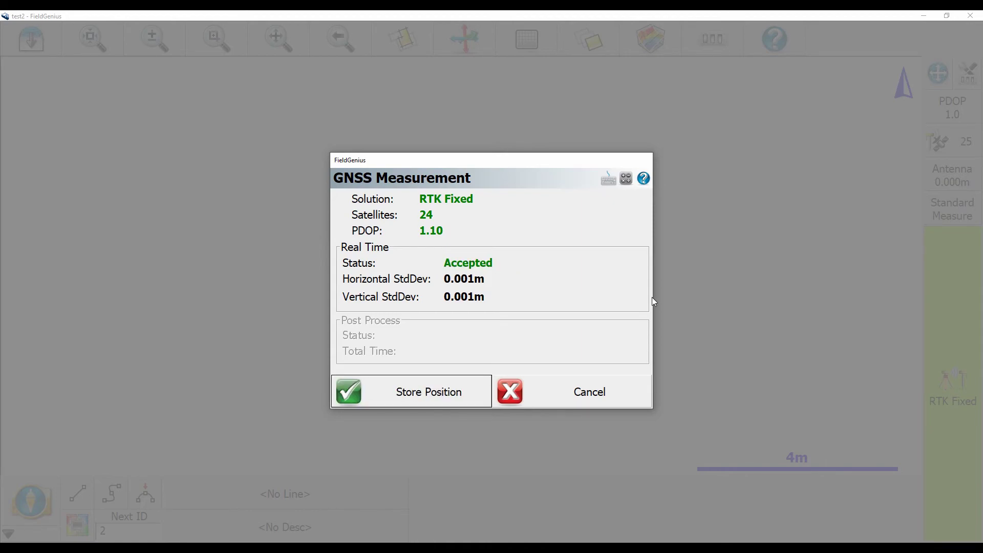
- Accept the RTK Average measured position and store it as point 2
click(433, 389)
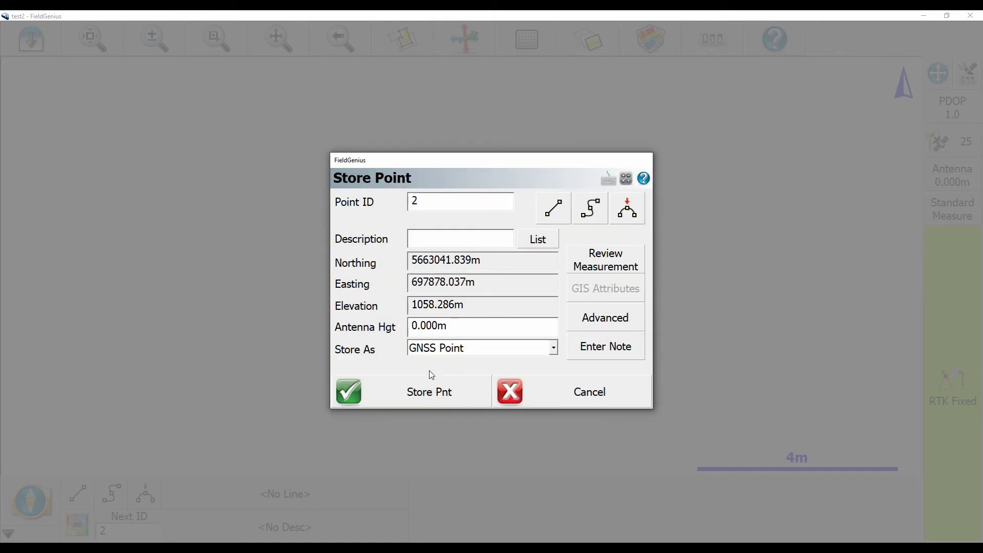
click(421, 390)
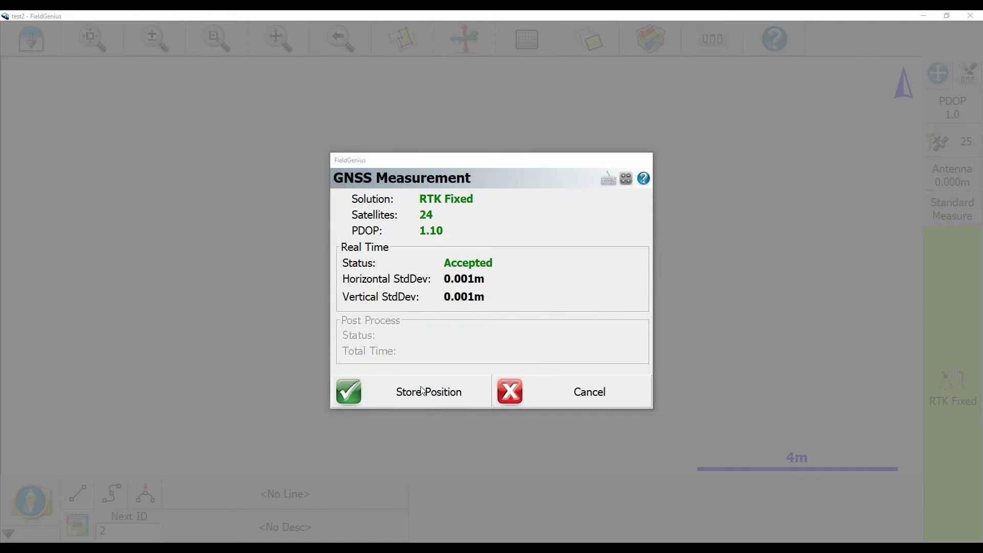